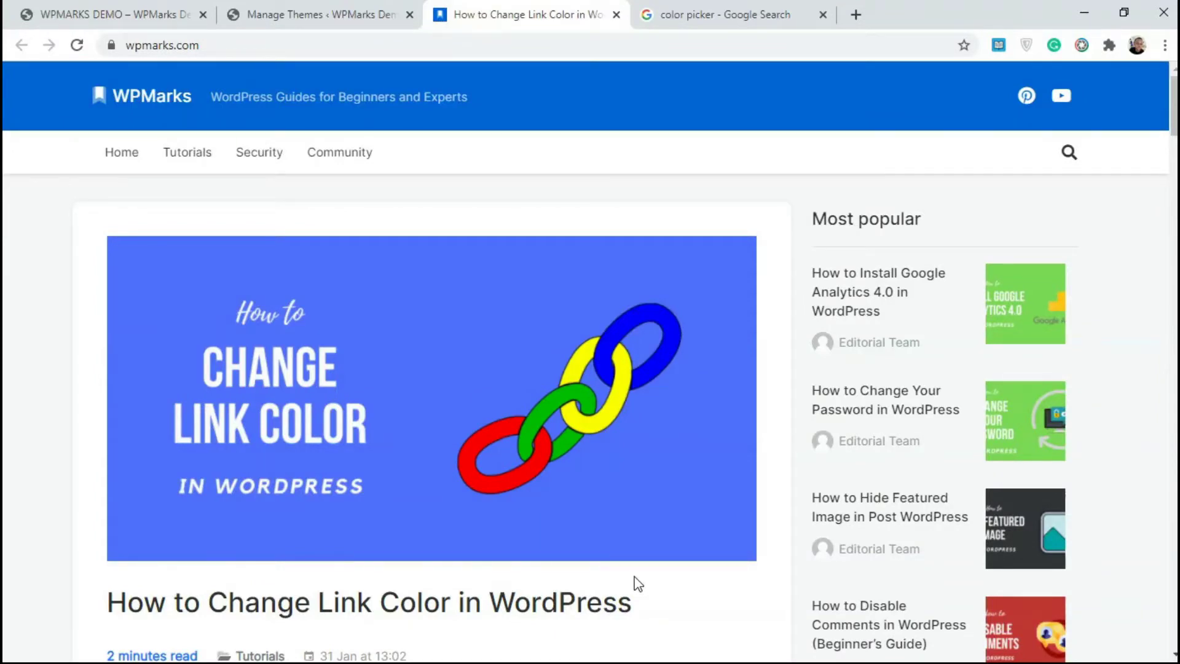
Step: View the demo post and scroll through its teal links, from LINK FOR TEST to the sidebar widgets
left_click(142, 8)
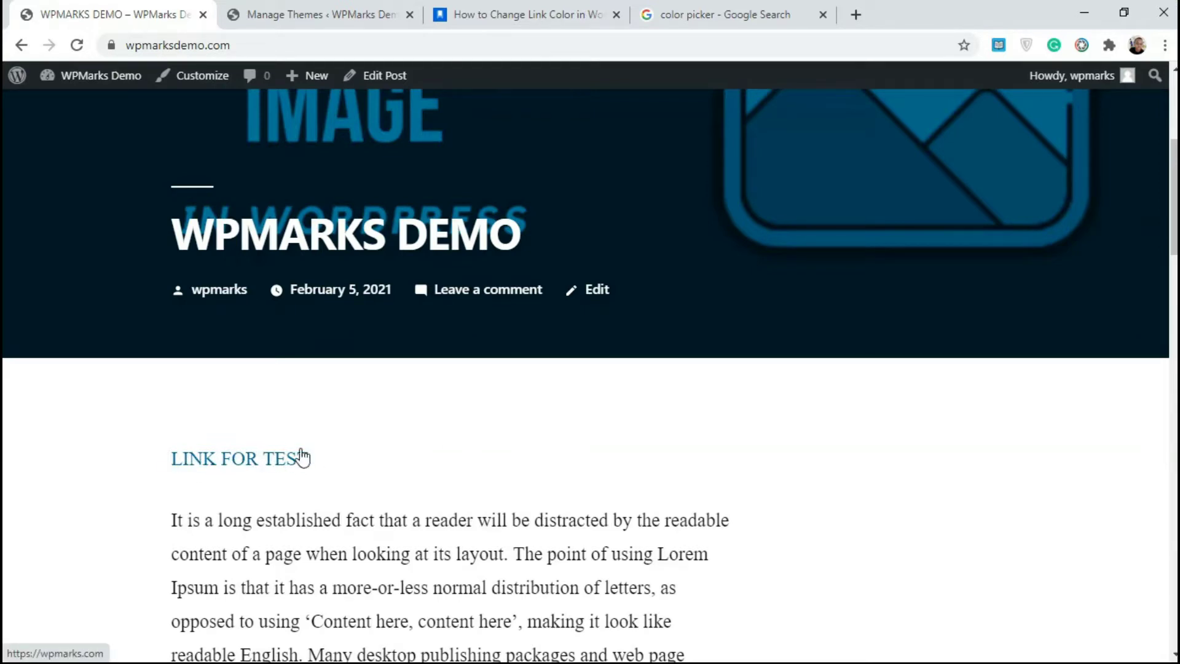
left_click_drag(1175, 254, 1159, 564)
scroll(1159, 565, "down", 1)
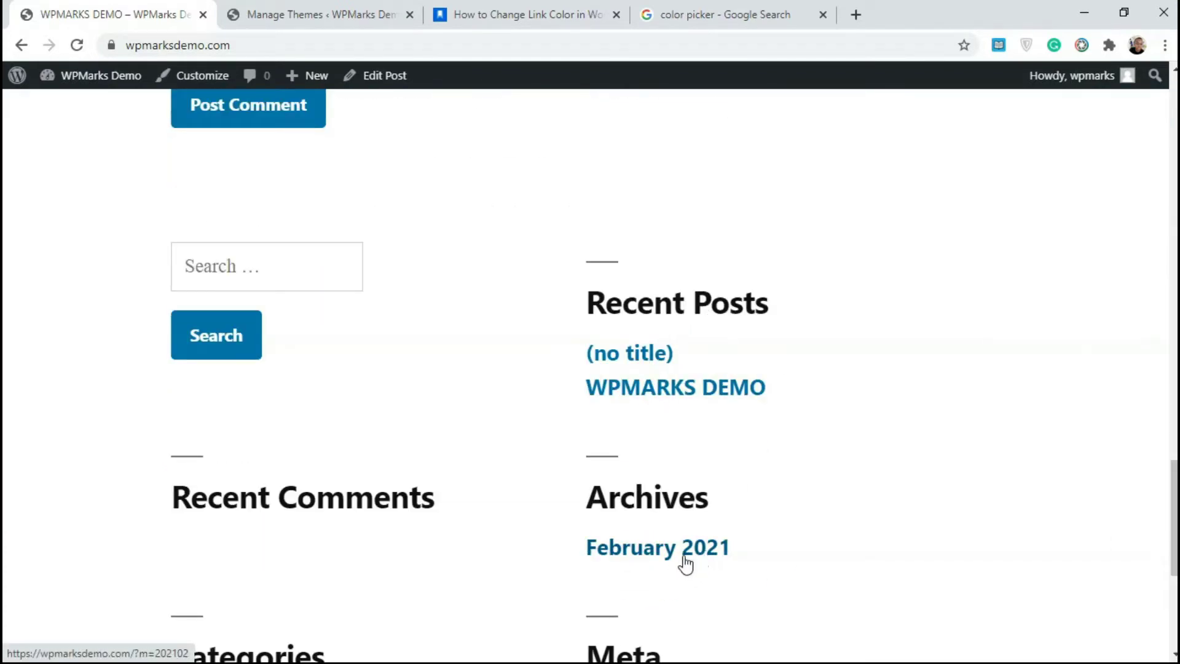
scroll(1175, 597, "down", 3)
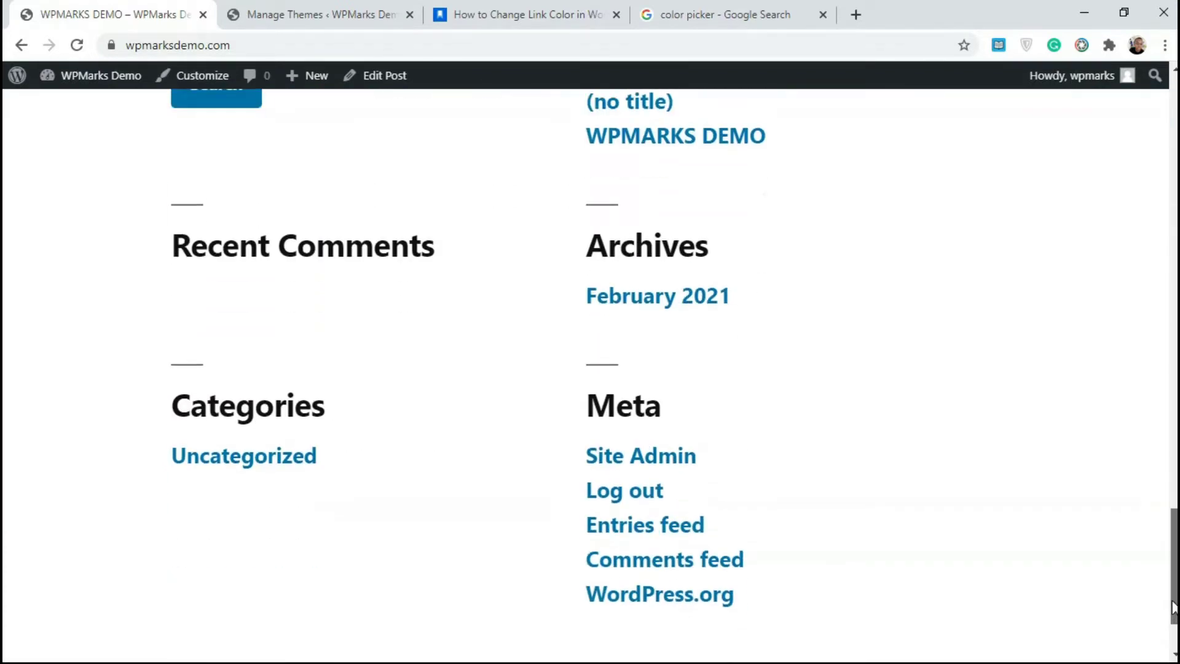
left_click_drag(1175, 596, 1175, 274)
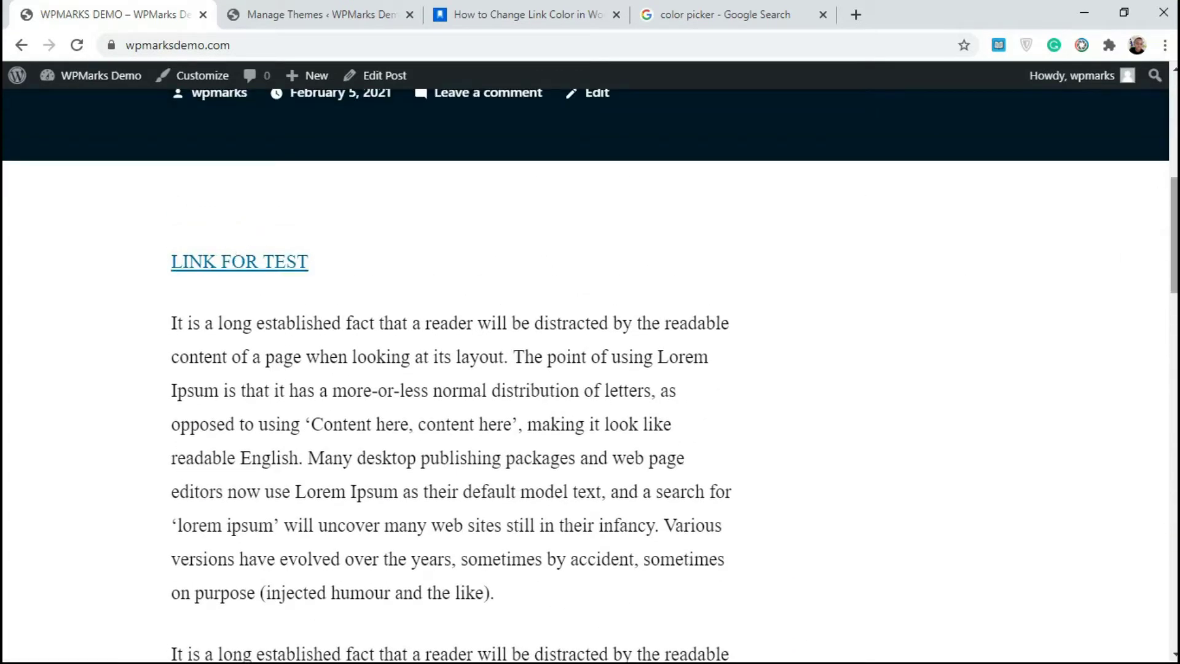
scroll(869, 188, "up", 5)
scroll(492, 208, "down", 4)
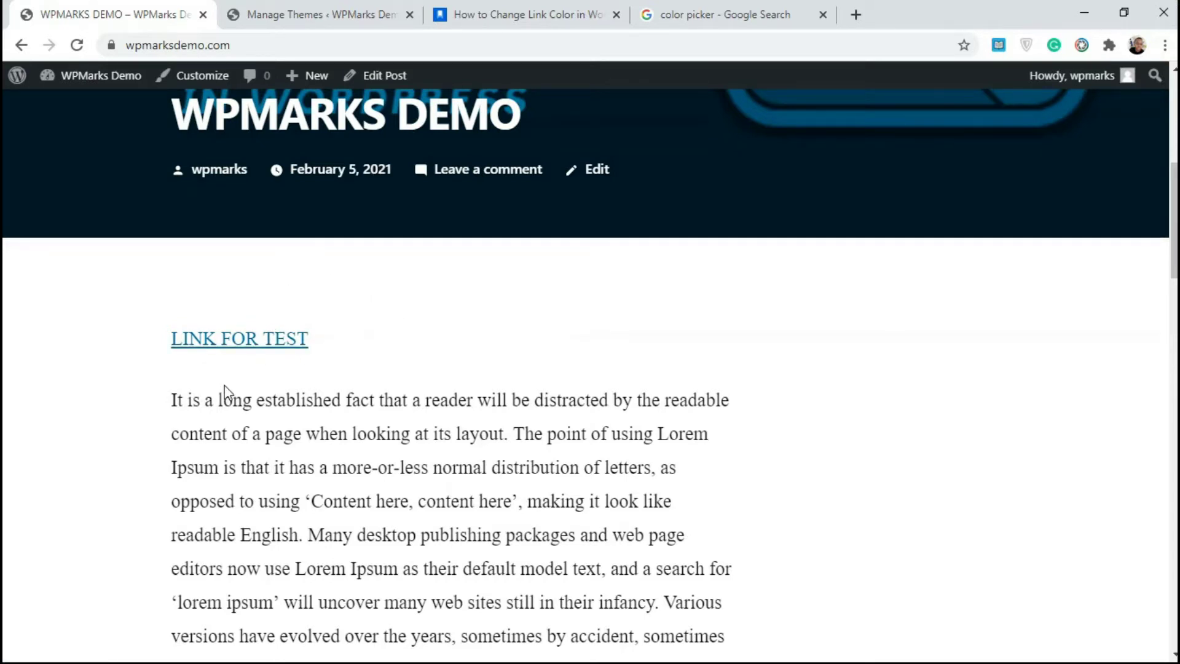
Step: Search for 'simple css' under Plugins > Add New, then install and activate Simple CSS
left_click(296, 12)
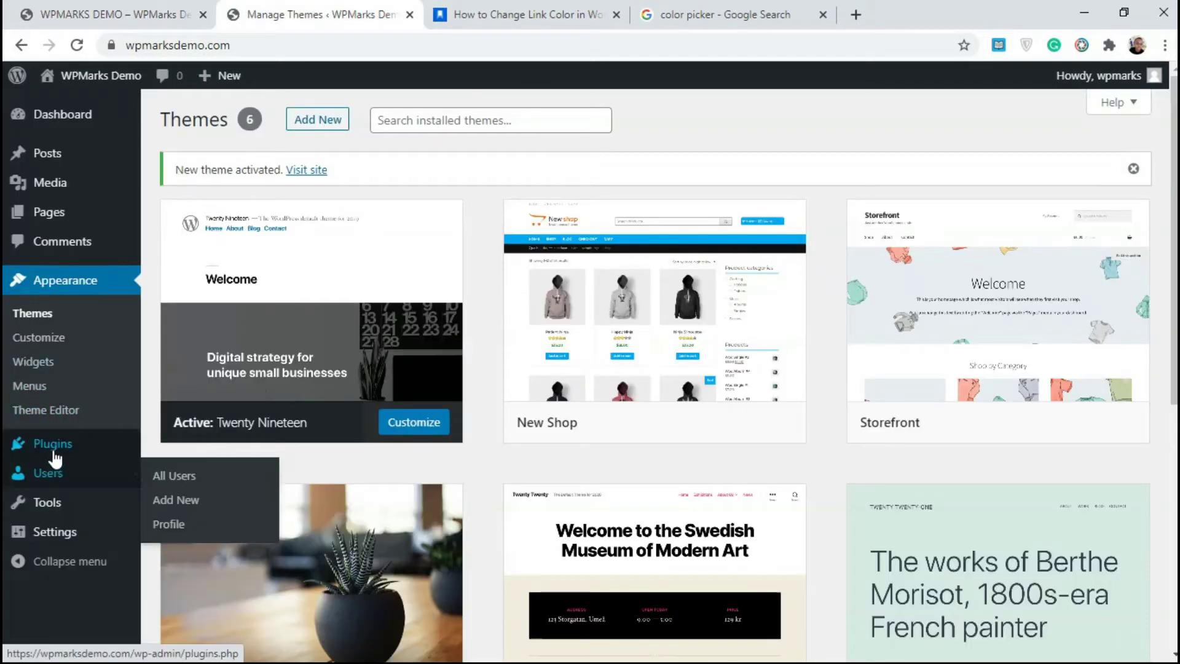
mouse_move(60, 459)
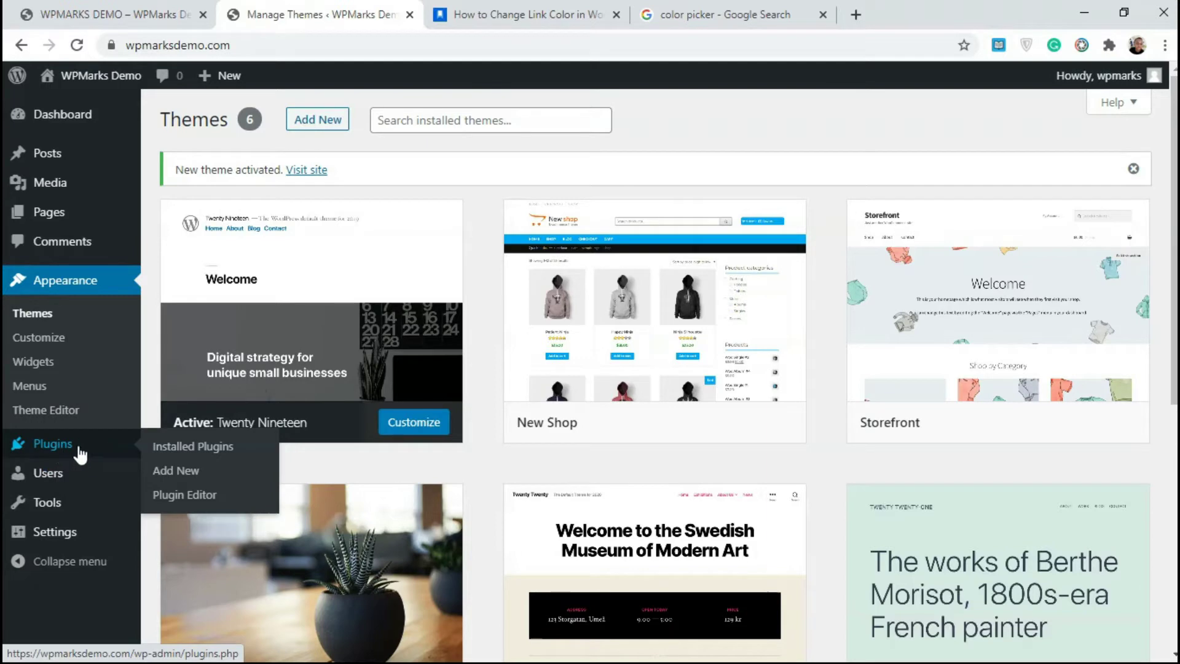
left_click(186, 474)
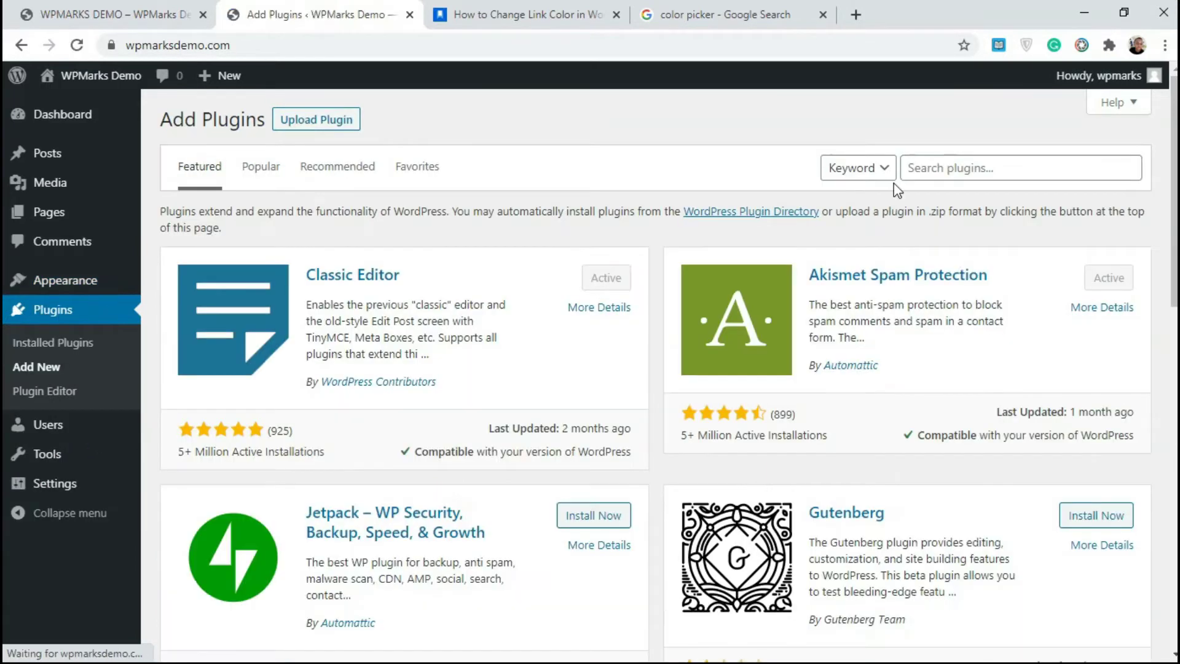
left_click(978, 168)
type("simple css")
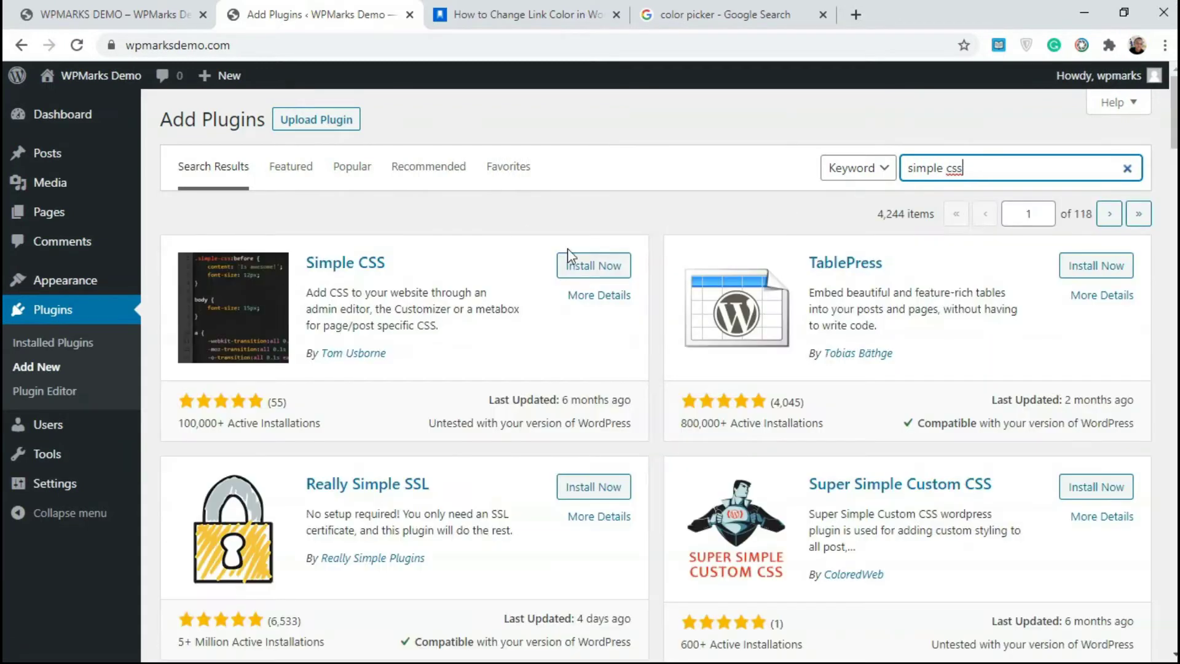
left_click(573, 266)
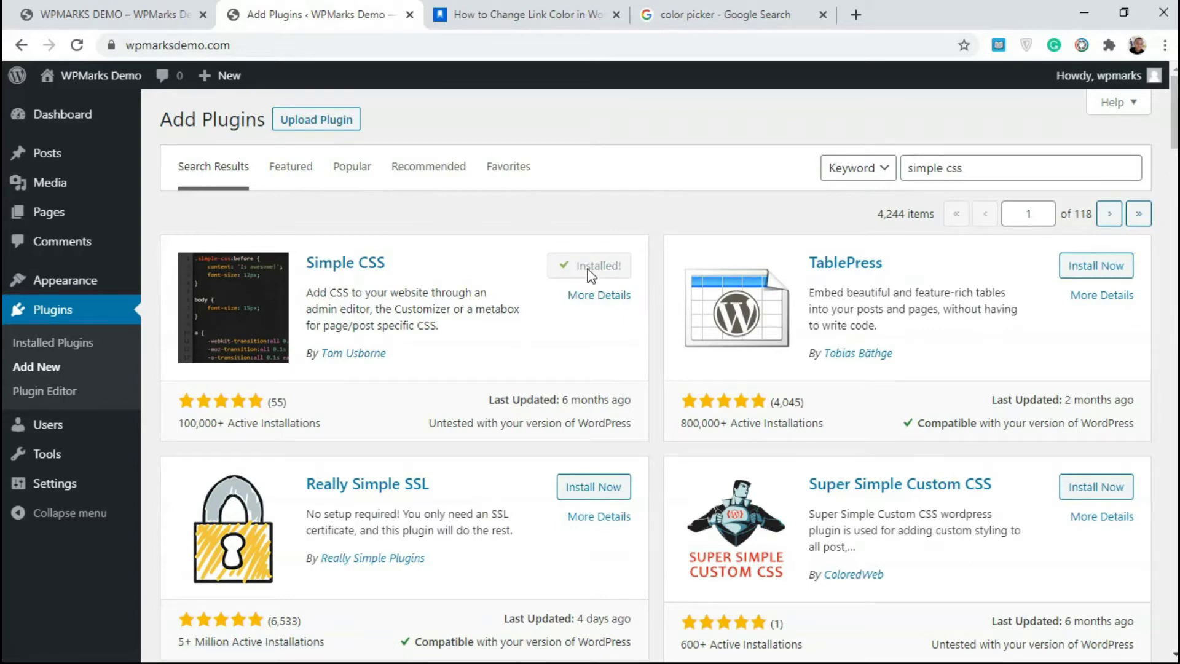
left_click(593, 277)
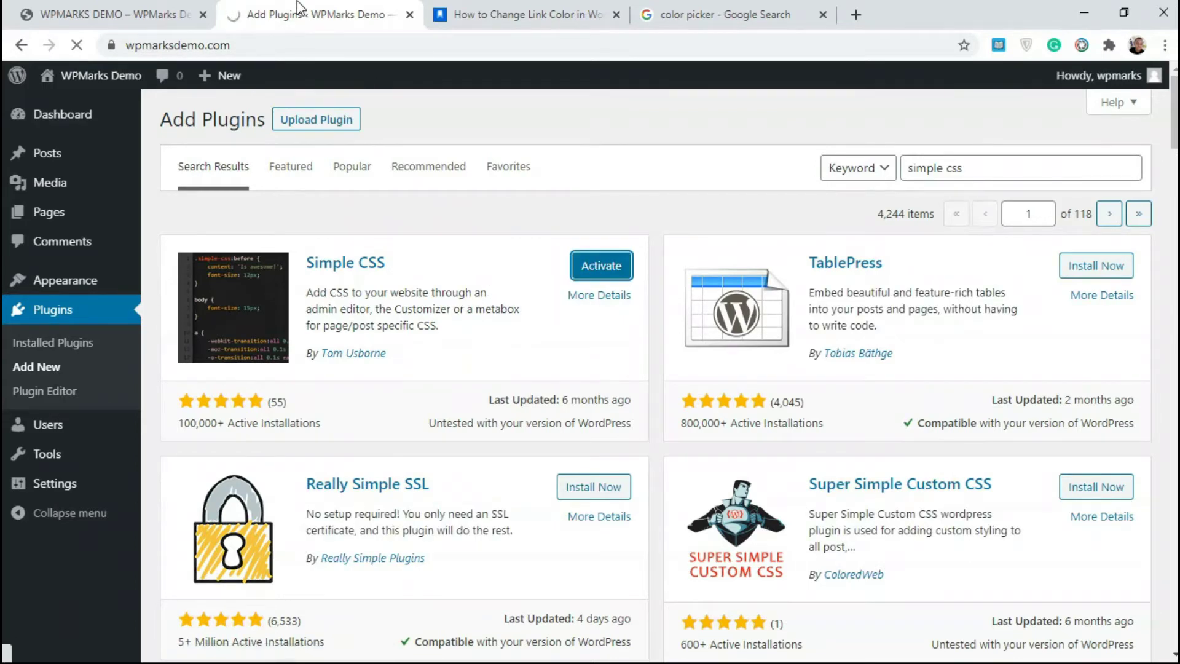
Step: Go to the empty Simple CSS editor under Appearance
left_click_drag(297, 1, 112, 6)
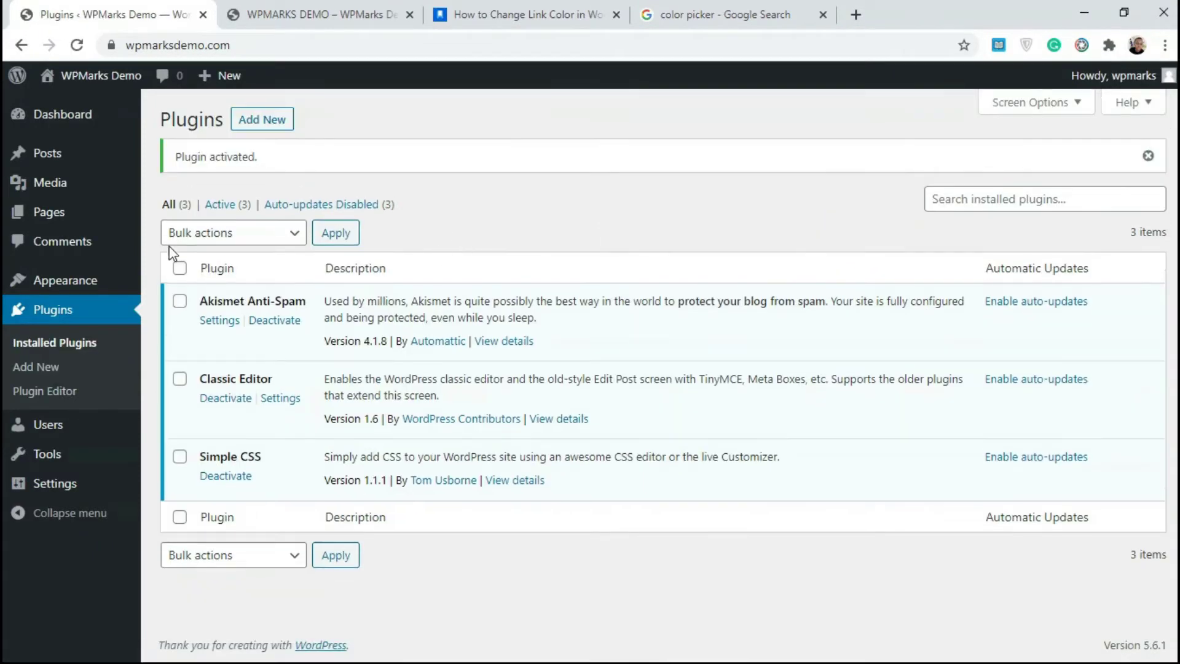
mouse_move(59, 281)
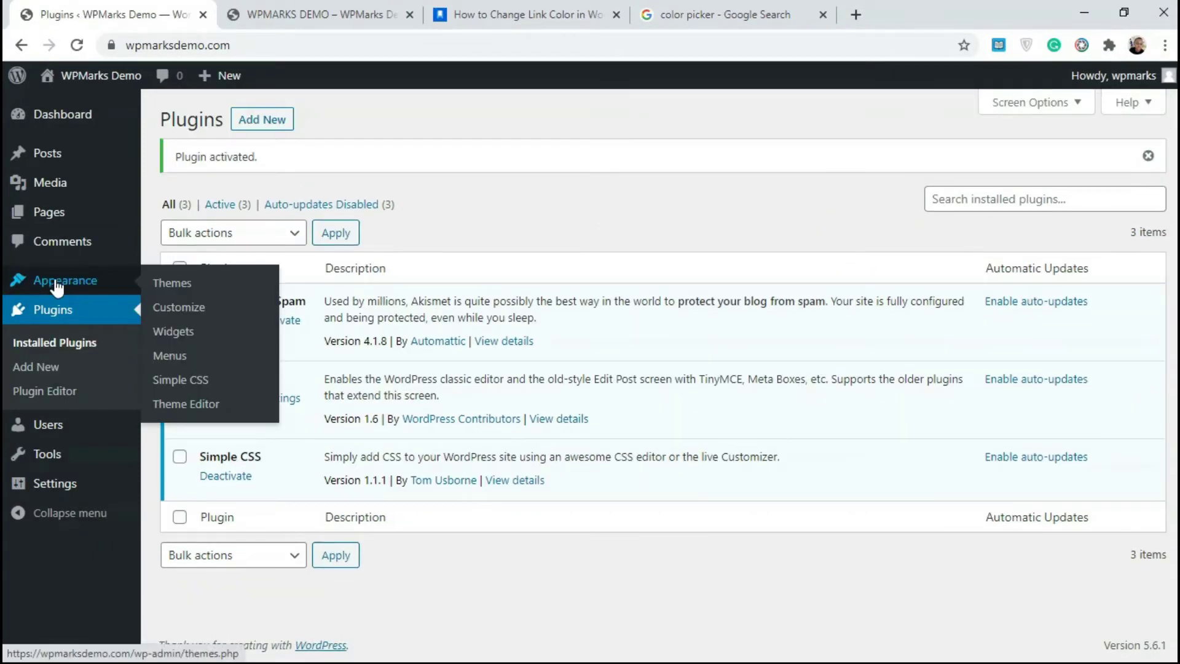
left_click(211, 388)
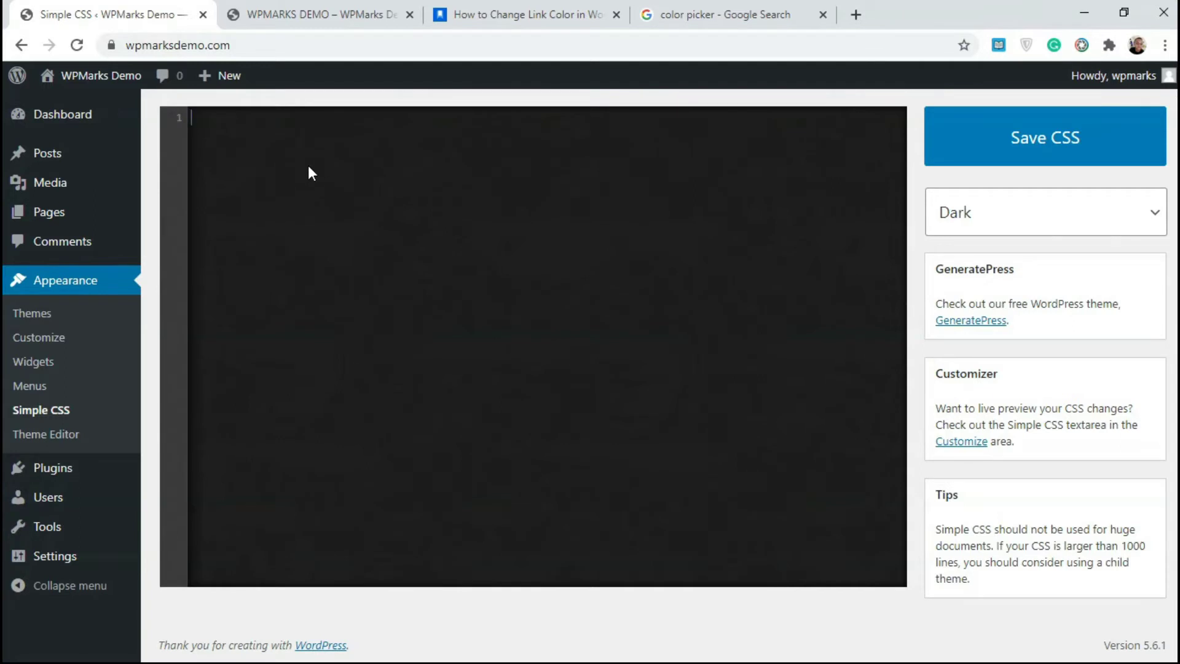
Step: Copy the a { color: #0031FF; } snippet from the tutorial article's Additional CSS step
left_click(523, 14)
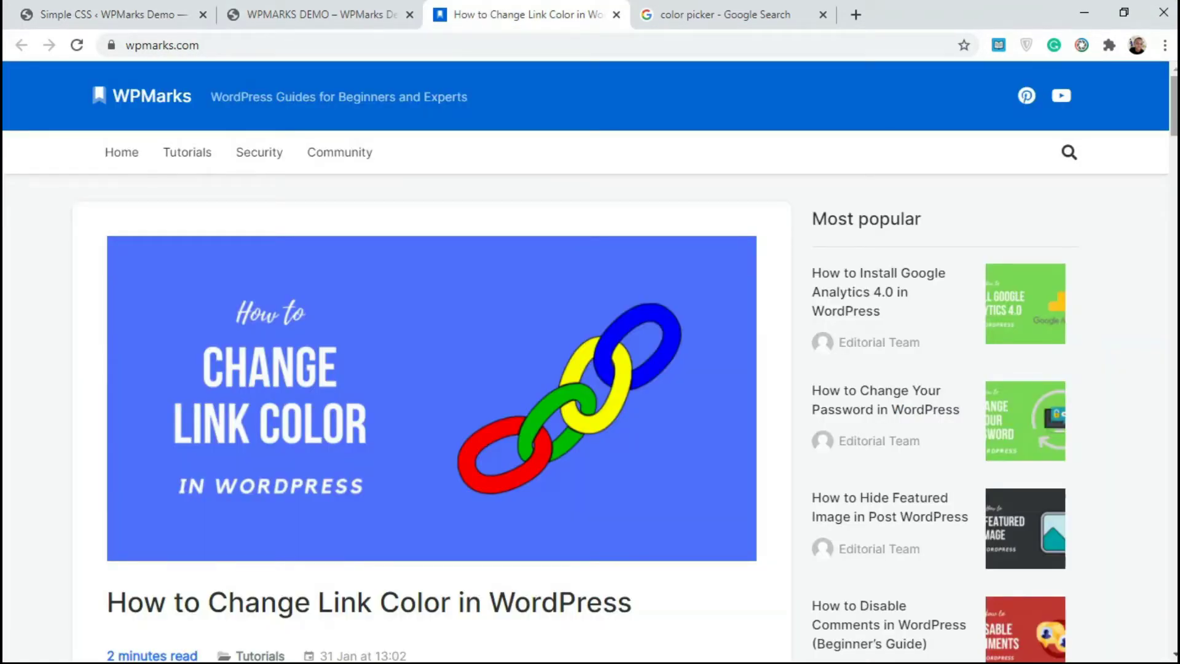
scroll(297, 182, "down", 6)
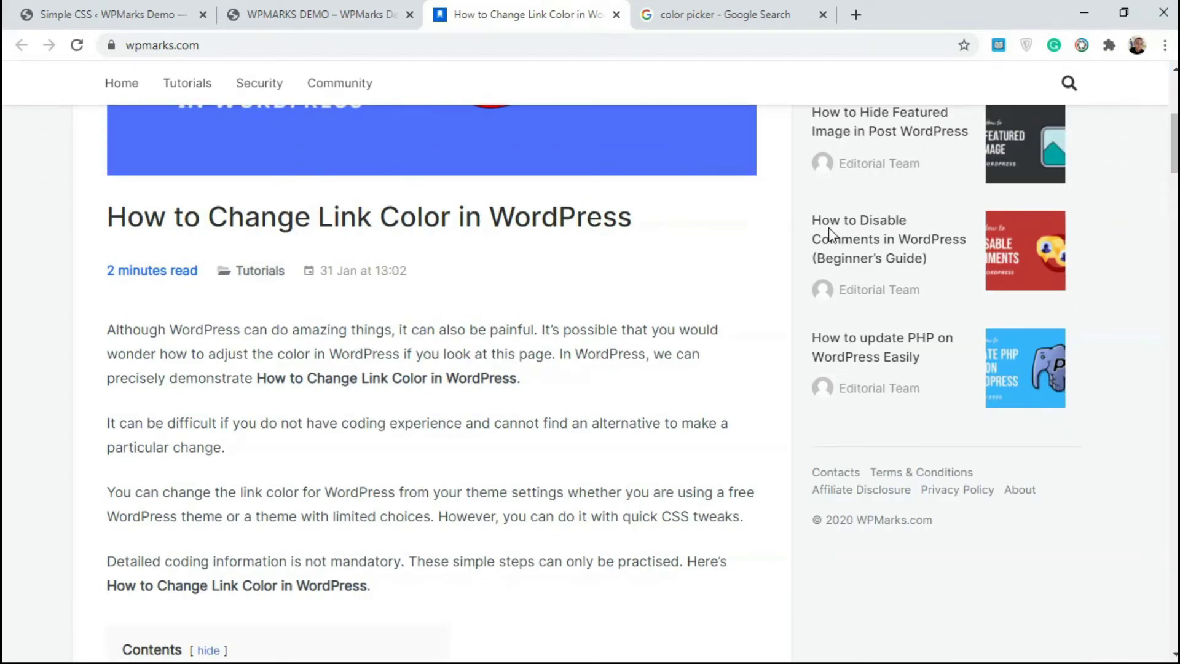
scroll(830, 234, "down", 13)
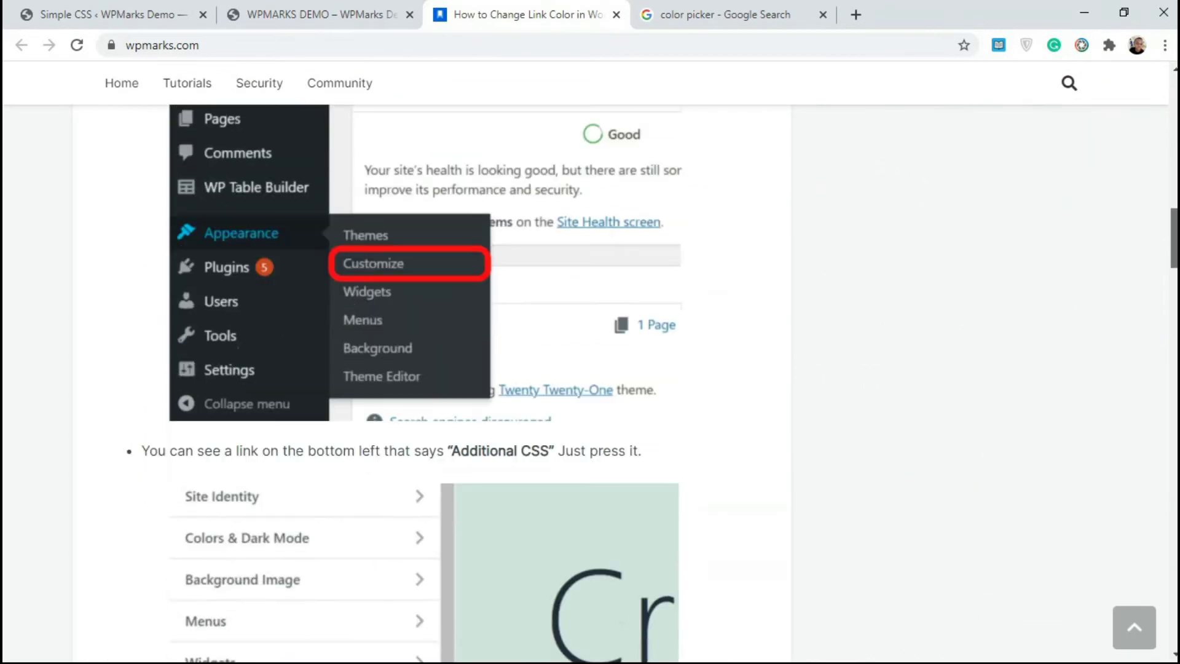
left_click_drag(1174, 260, 1174, 314)
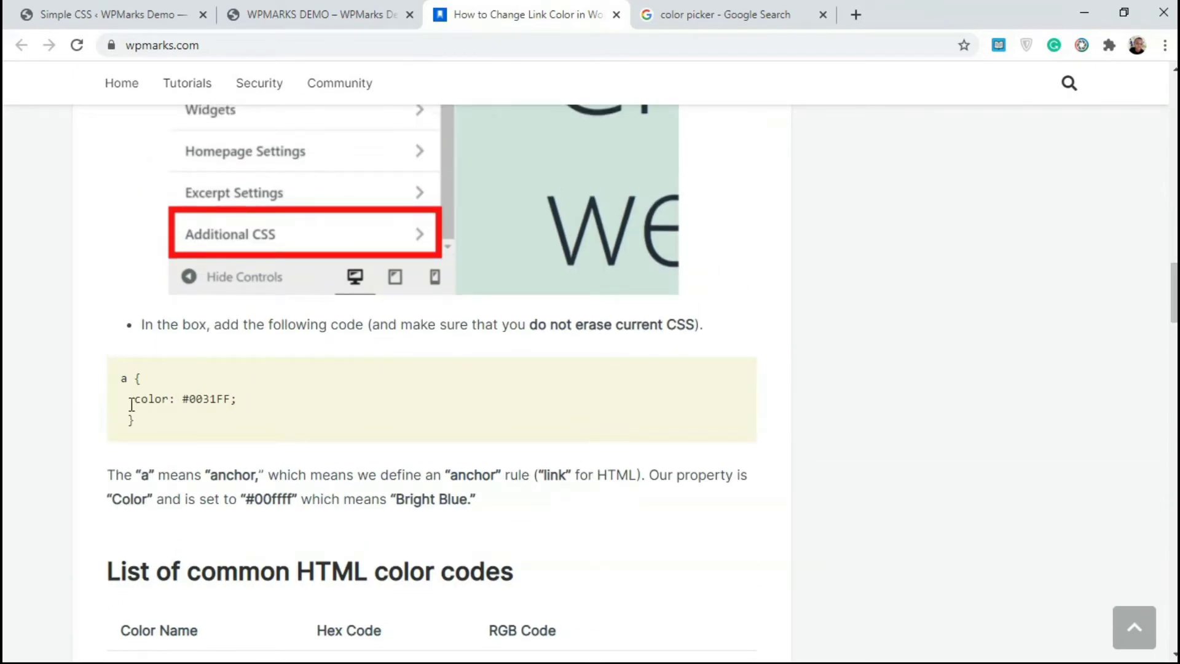
triple_click(112, 382)
right_click(136, 387)
left_click(167, 394)
Step: Paste a { color: #0031FF; } into the Simple CSS editor
left_click(120, 12)
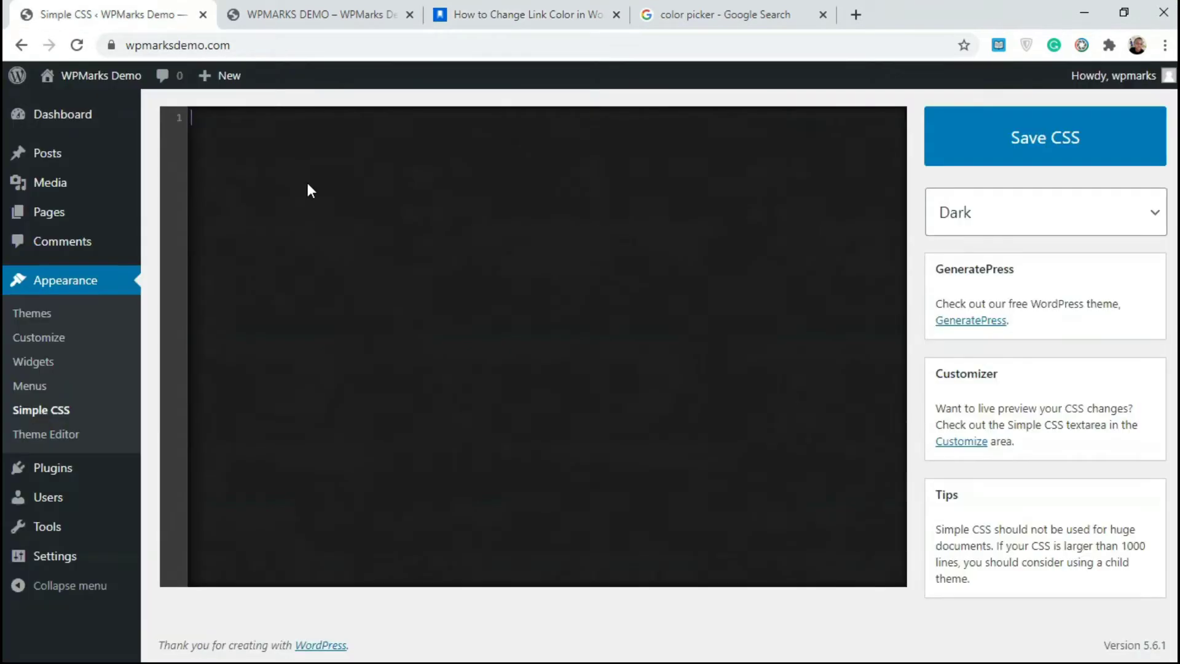
key("ctrl+v")
Step: Pick bright yellow #f5da0f in Google's colour picker and copy its hex value
left_click(719, 13)
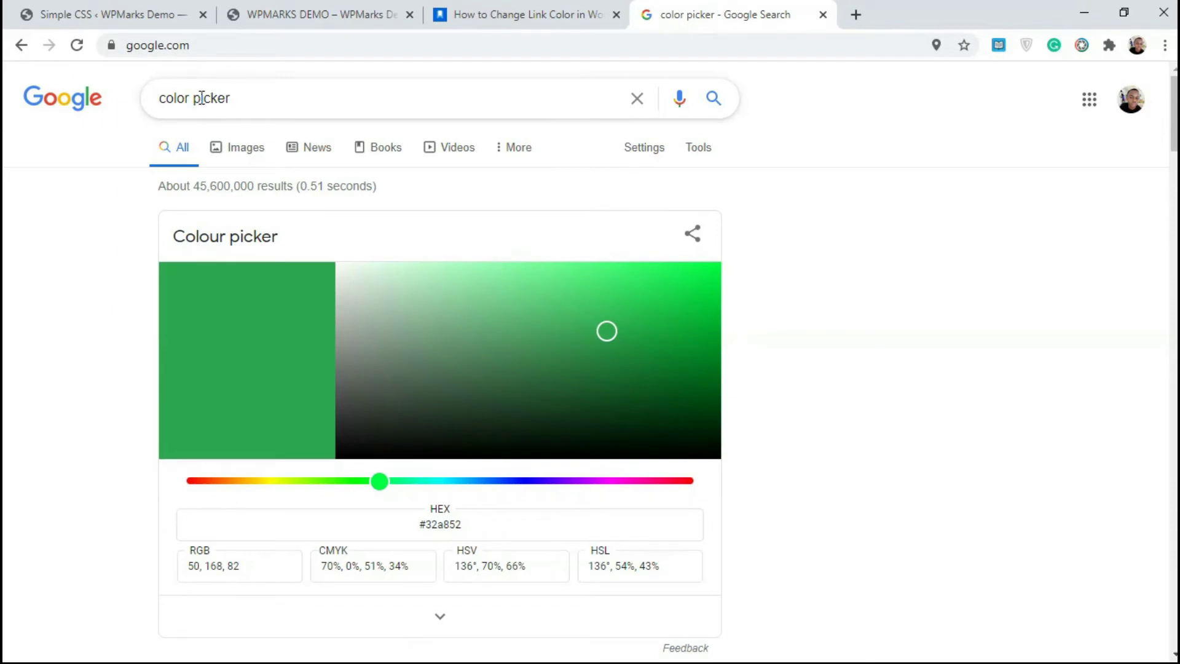
left_click_drag(607, 388, 673, 326)
left_click_drag(379, 482, 491, 487)
left_click_drag(642, 354, 642, 333)
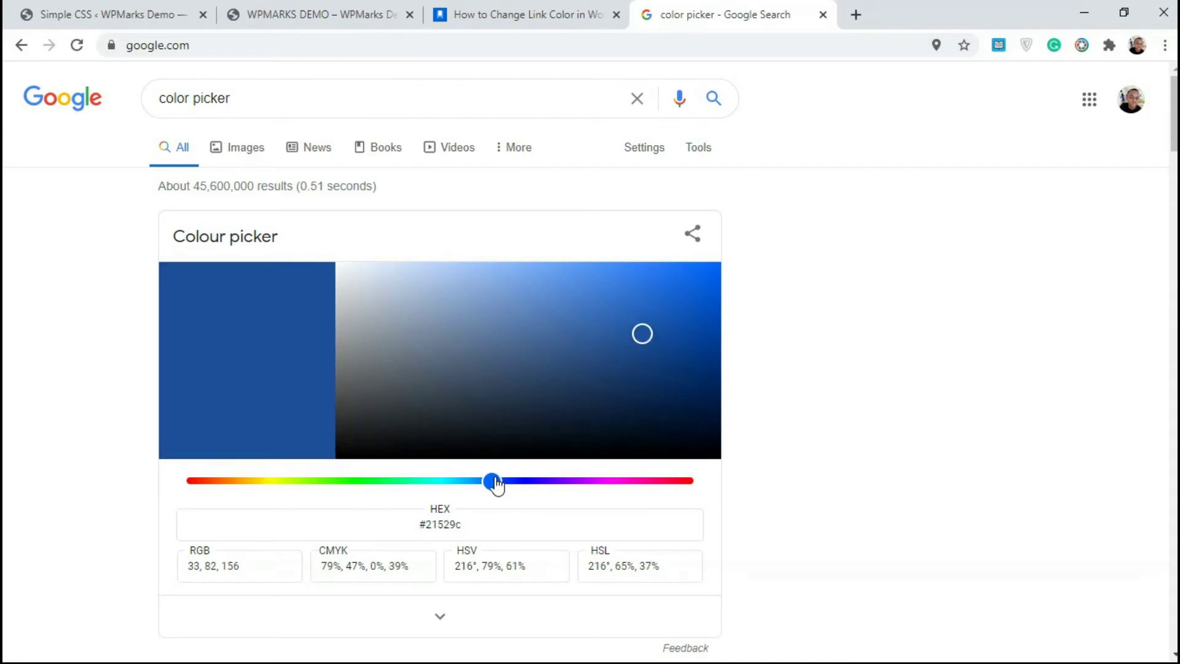
left_click_drag(495, 483, 263, 470)
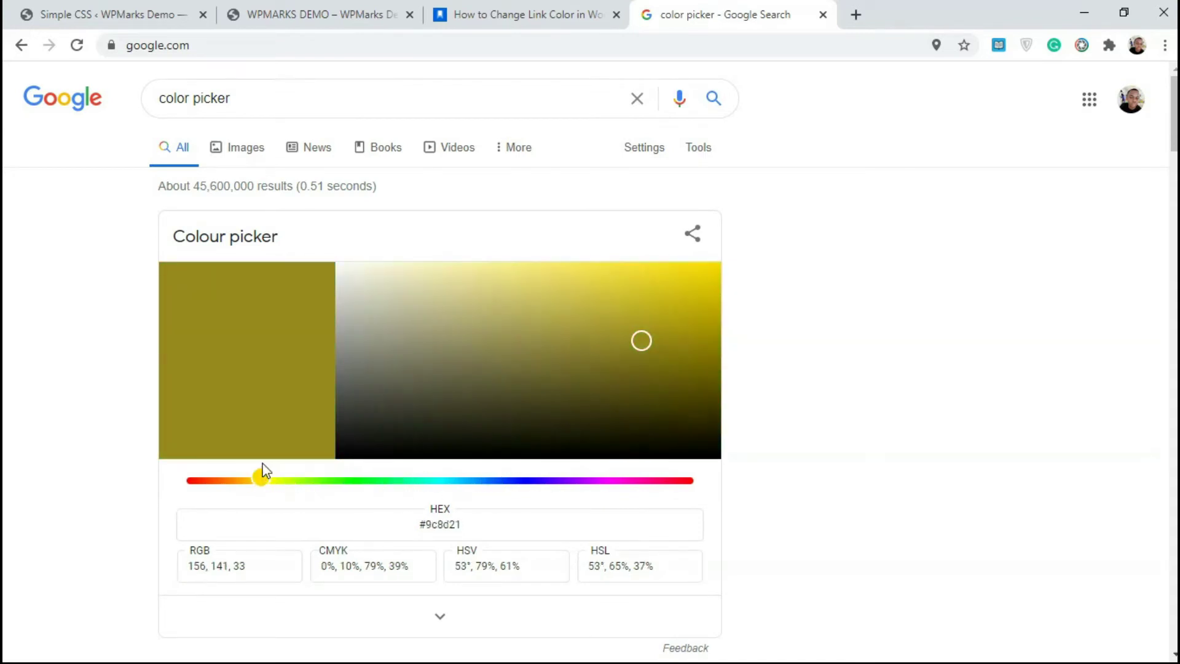
left_click_drag(619, 372, 700, 272)
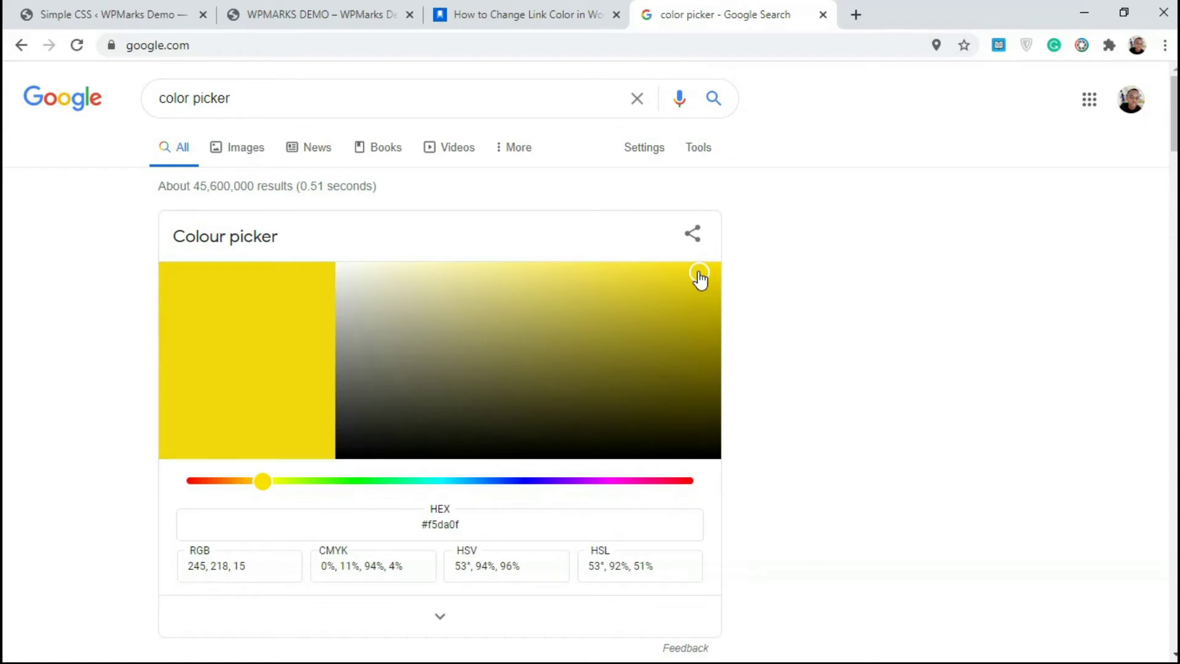
double_click(440, 522)
right_click(441, 529)
left_click(492, 252)
left_click(138, 13)
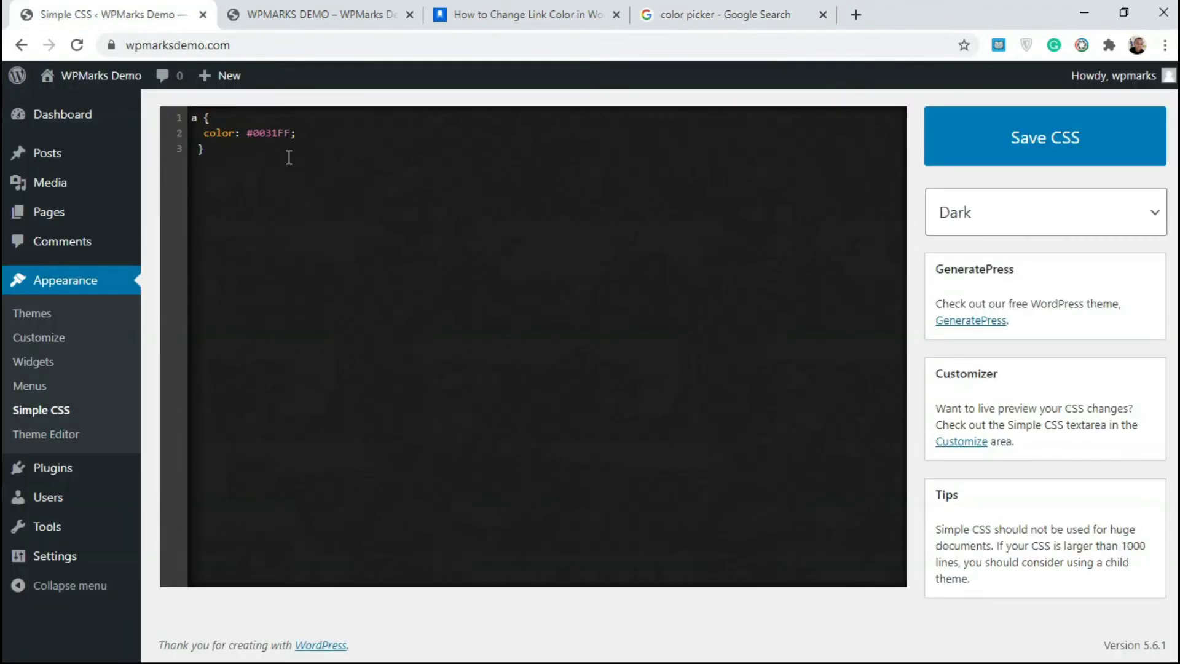
Step: Change the rule to a { color: #f5da0f !important; } and save the CSS
left_click_drag(293, 141, 258, 134)
key("ctrl+v")
type("!")
left_click(979, 144)
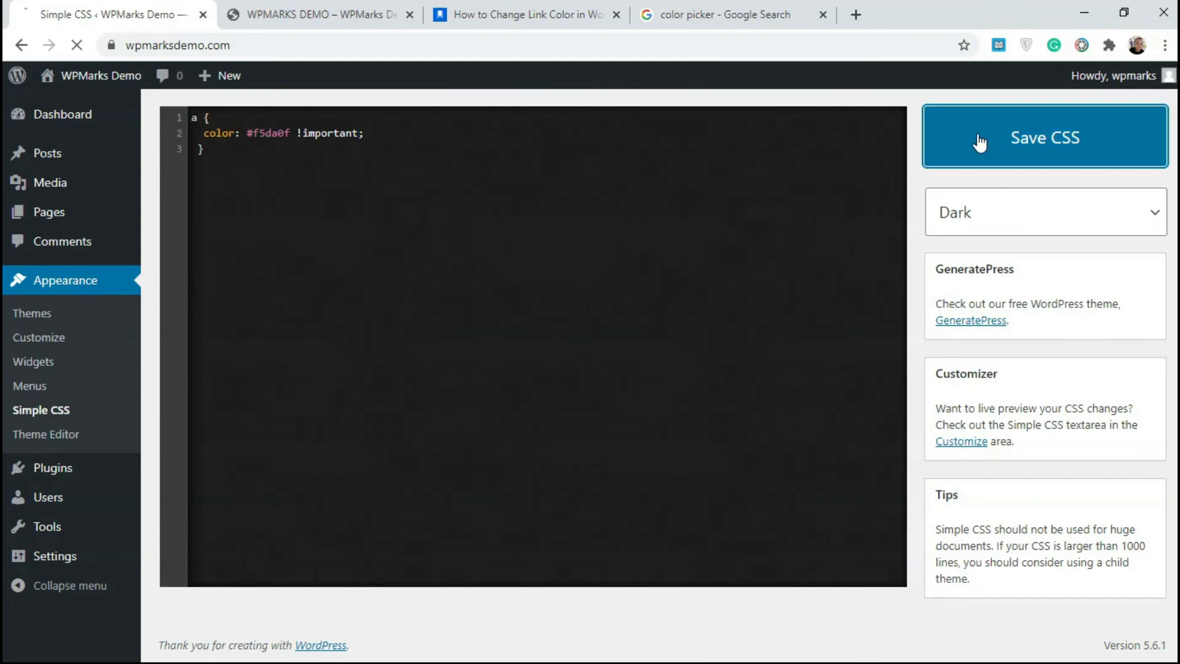
left_click(264, 13)
Step: Reload the demo post and scroll through it to confirm every link, including sidebar and footer, is yellow
left_click(77, 45)
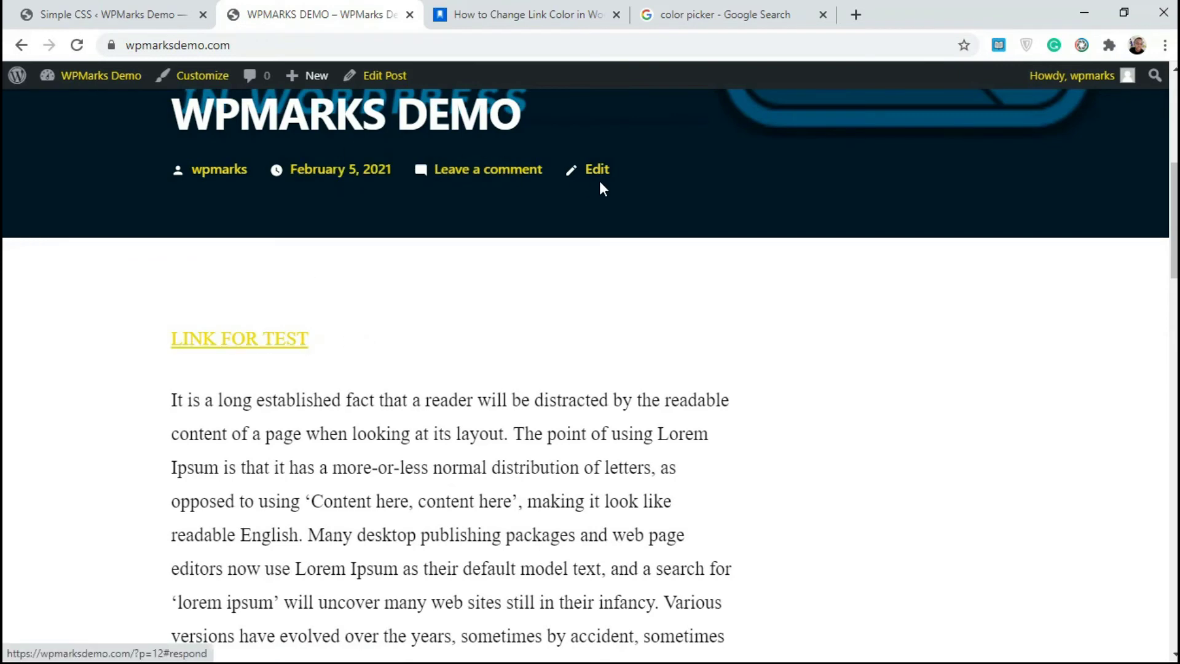
left_click(123, 14)
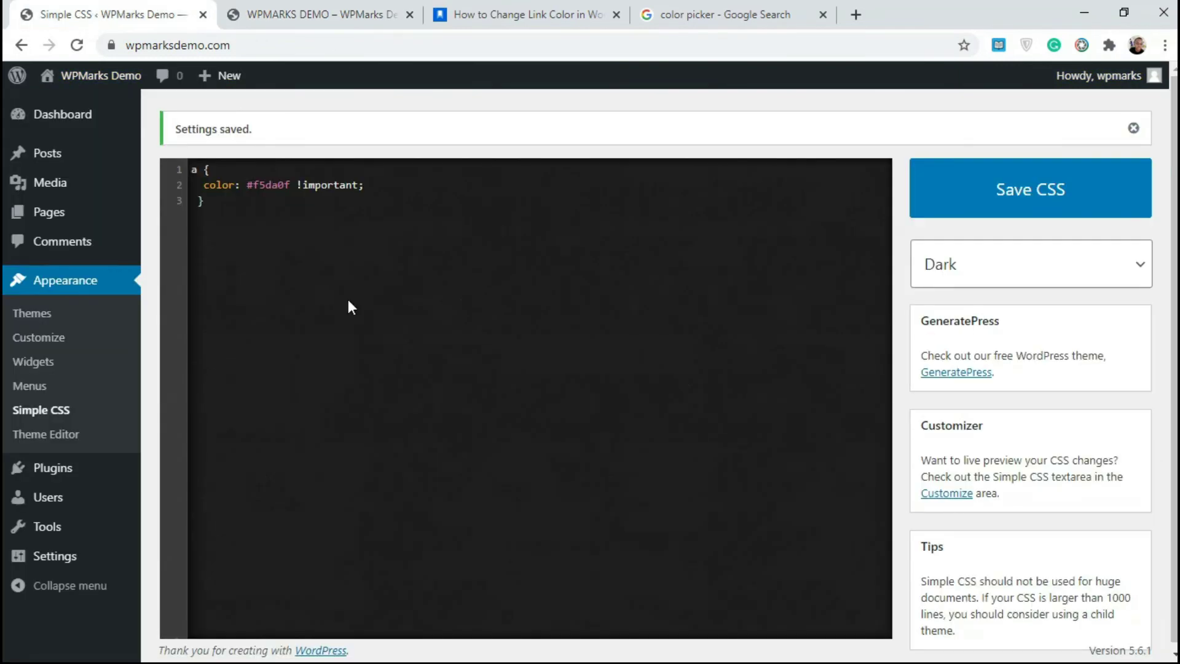
left_click(277, 12)
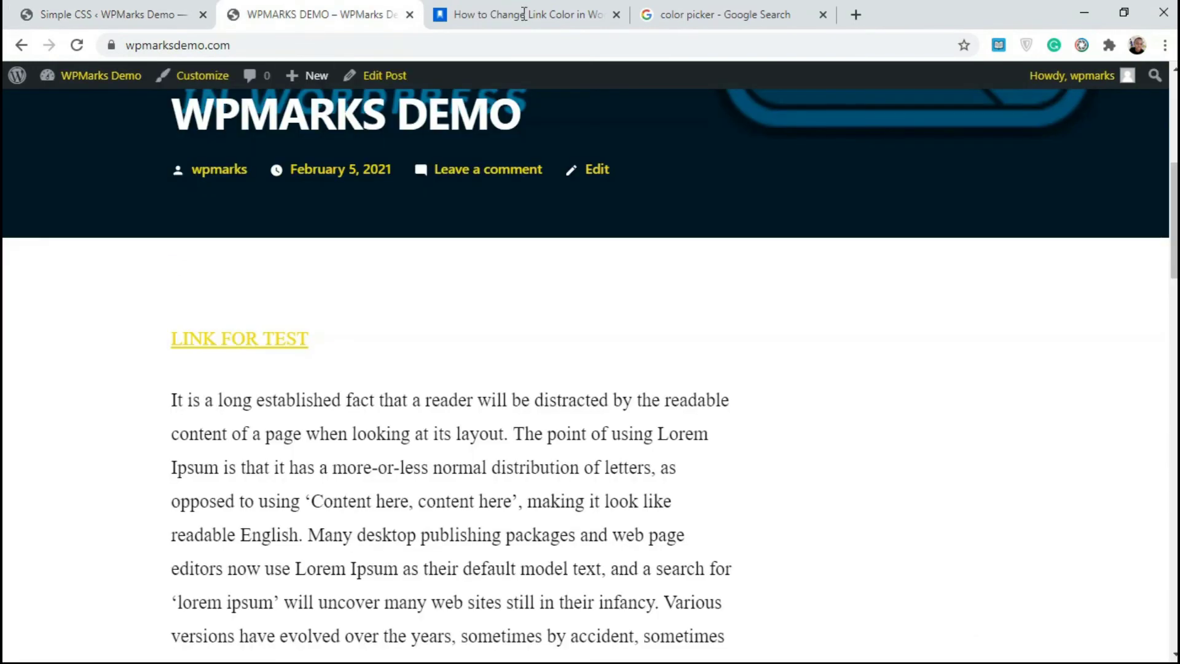
left_click_drag(1174, 221, 1129, 544)
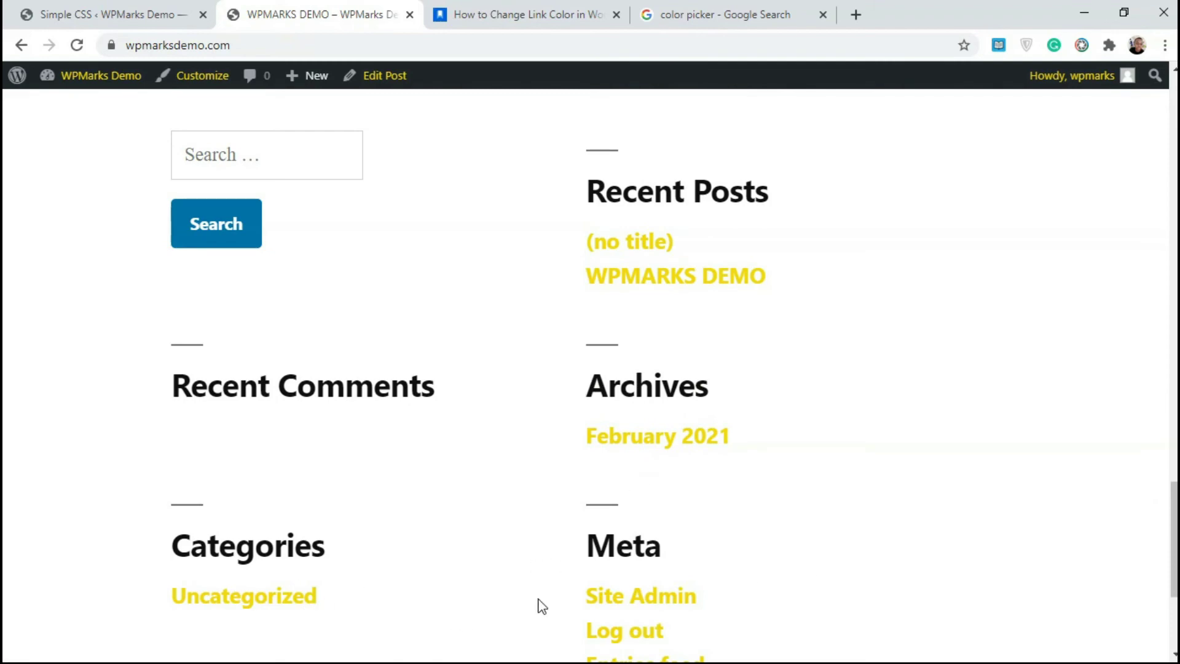
scroll(1164, 463, "down", 4)
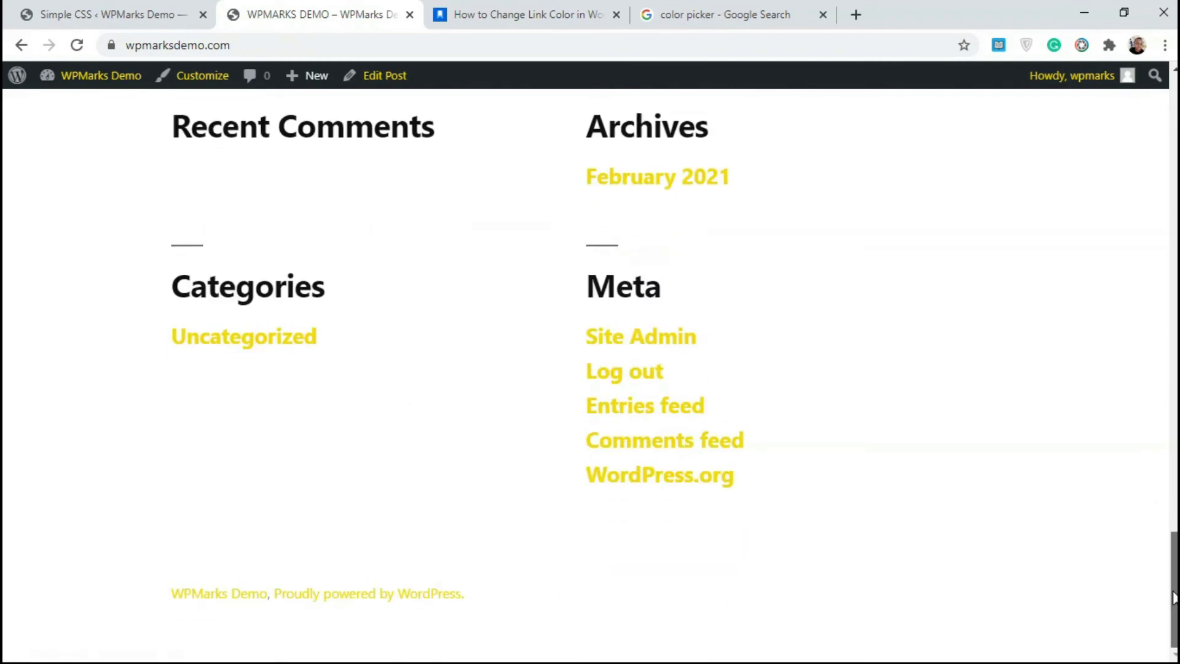
scroll(1167, 480, "up", 8)
scroll(1170, 403, "up", 15)
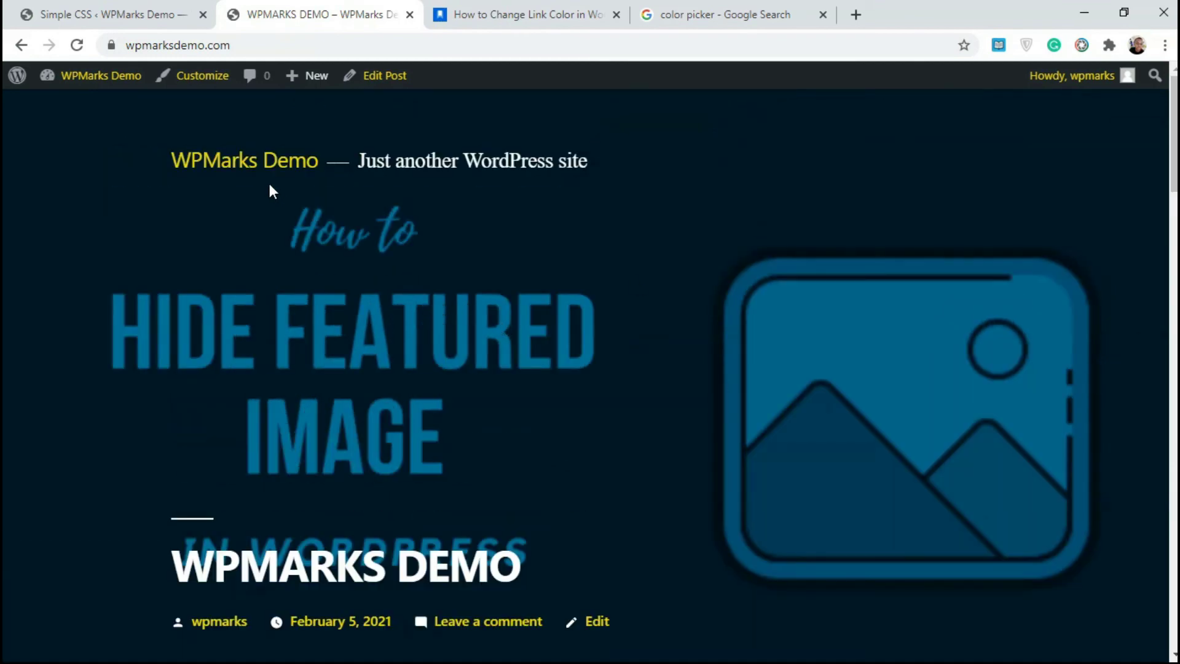
scroll(1174, 342, "down", 15)
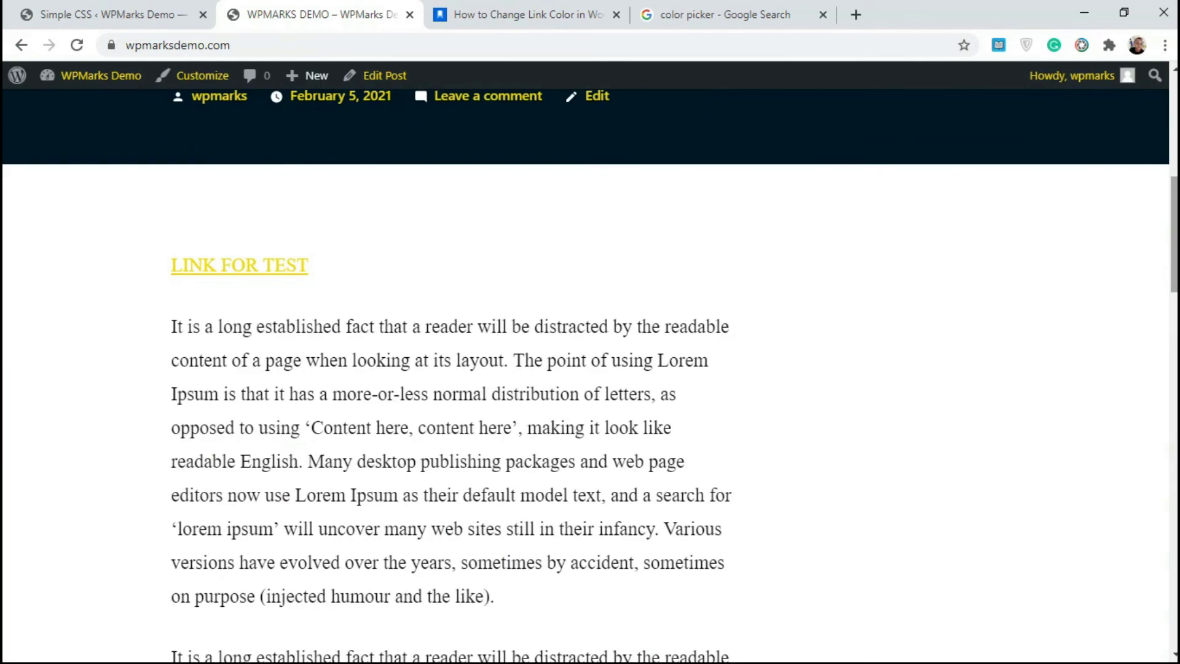